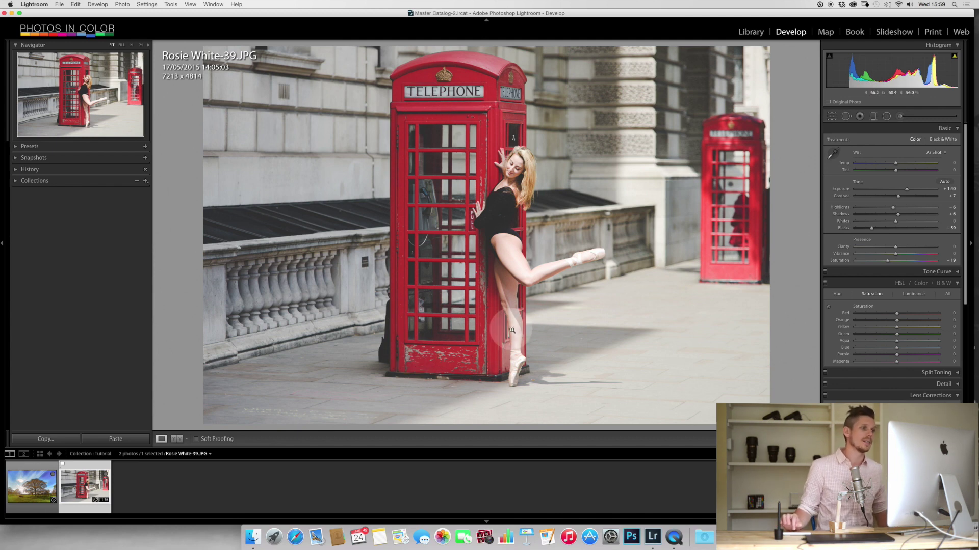
Step: Convert the photo to Black & White and discard a trial brush stroke on the phone box
{"action": "left_click", "coordinate": [950, 142]}
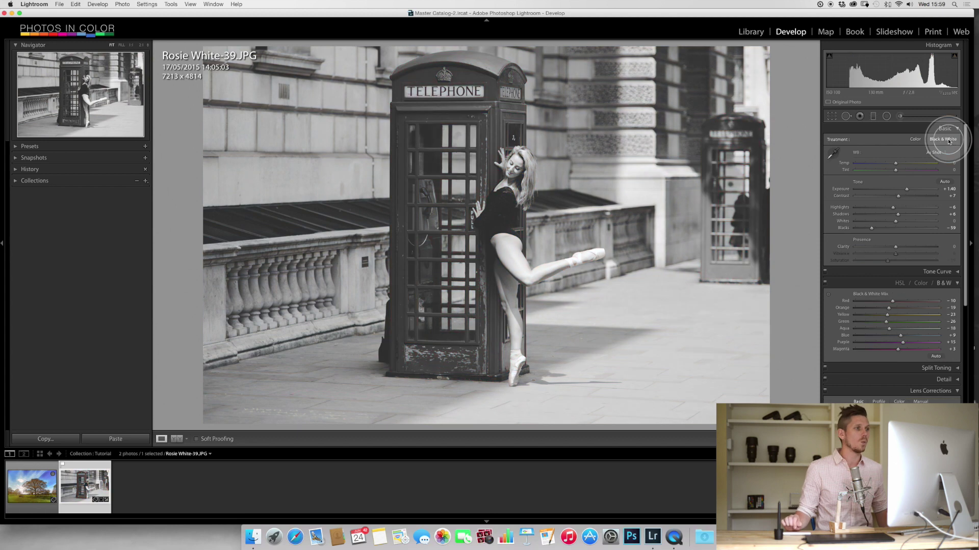
{"action": "left_click", "coordinate": [900, 116]}
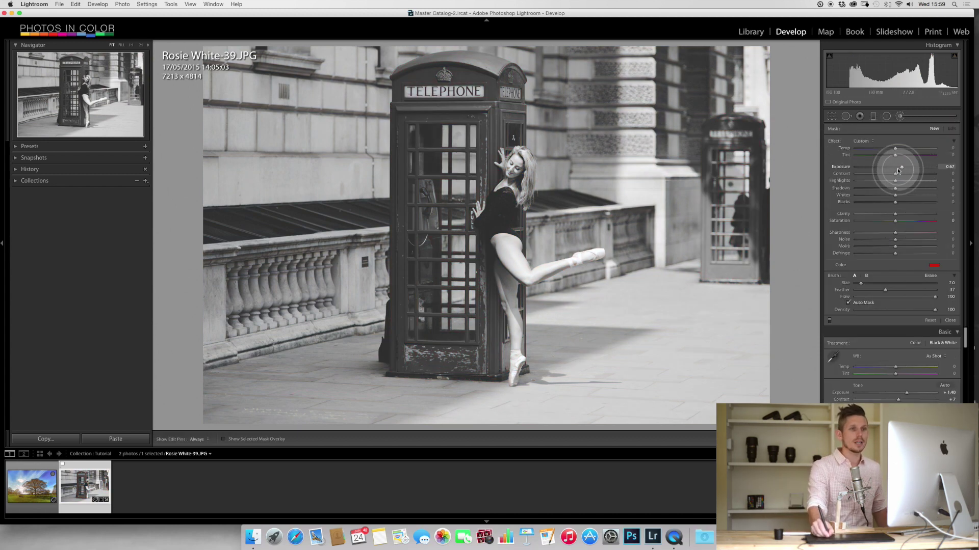
{"action": "left_click_drag", "start_coordinate": [896, 170], "coordinate": [894, 170]}
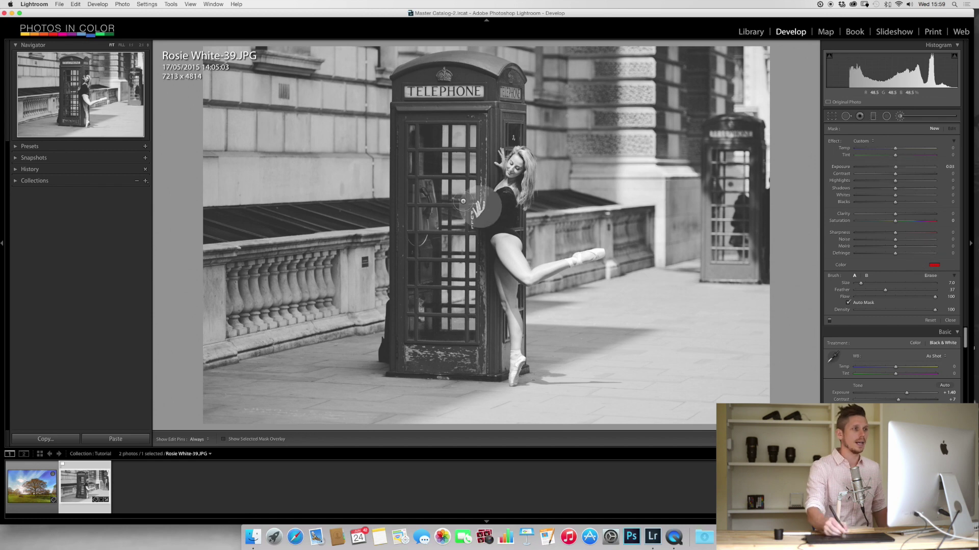
{"action": "key", "text": "h"}
{"action": "mouse_move", "coordinate": [407, 77]}
{"action": "left_mouse_down"}
{"action": "mouse_move", "coordinate": [445, 61]}
{"action": "mouse_move", "coordinate": [453, 64]}
{"action": "mouse_move", "coordinate": [416, 75]}
{"action": "mouse_move", "coordinate": [475, 69]}
{"action": "mouse_move", "coordinate": [466, 75]}
{"action": "mouse_move", "coordinate": [489, 77]}
{"action": "mouse_move", "coordinate": [489, 66]}
{"action": "mouse_move", "coordinate": [495, 190]}
{"action": "left_mouse_up"}
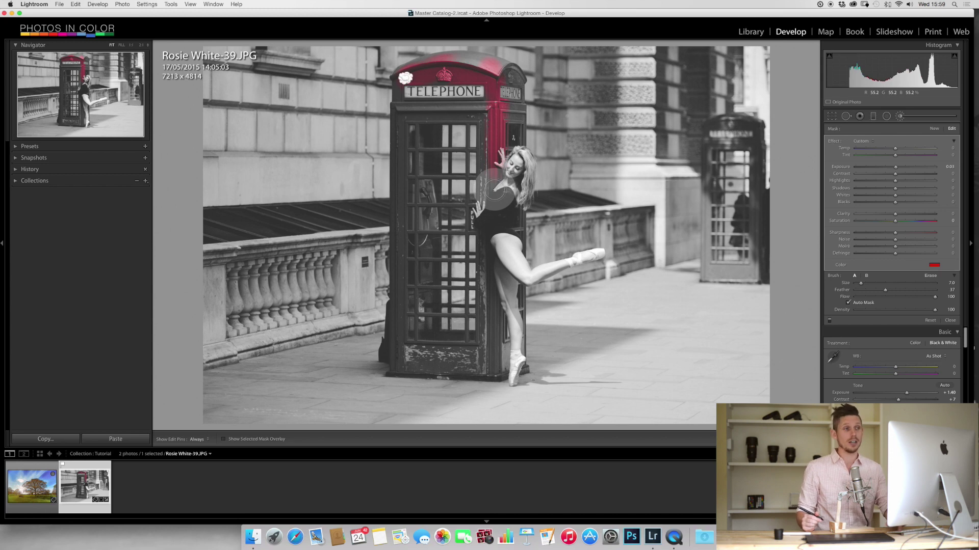
{"action": "key", "text": "Return"}
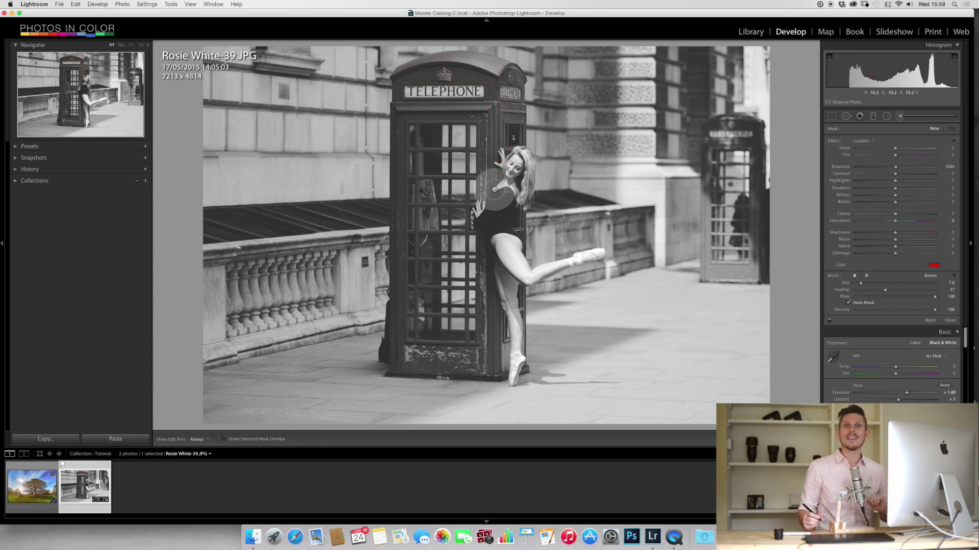
Step: Close the brush settings and switch the photo's Treatment back to Color
{"action": "left_click", "coordinate": [899, 115]}
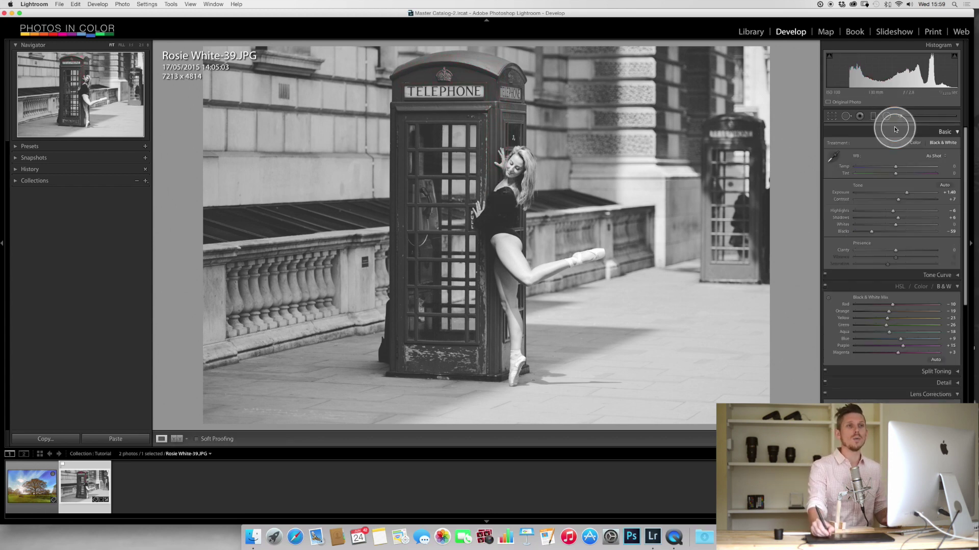
{"action": "left_click", "coordinate": [915, 139]}
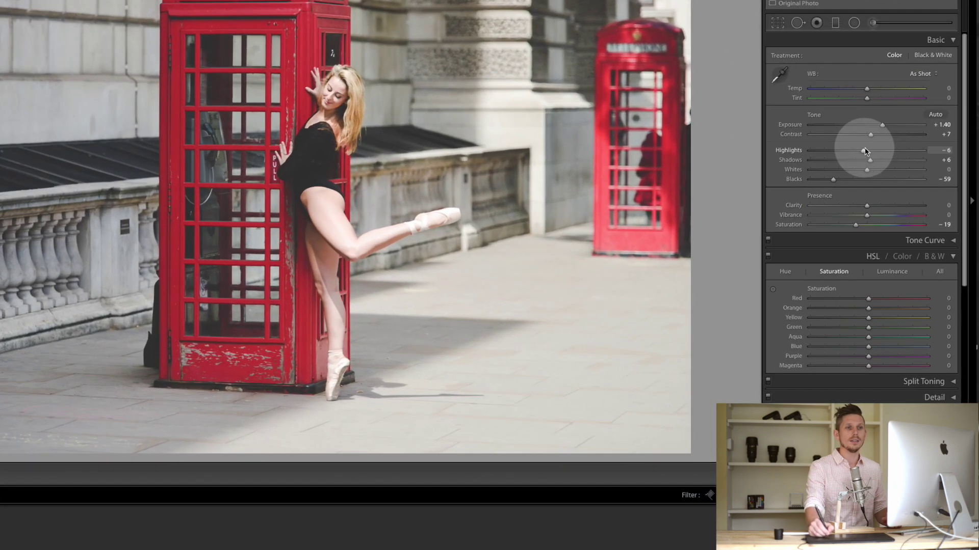
{"action": "left_click_drag", "start_coordinate": [963, 55], "coordinate": [963, 109]}
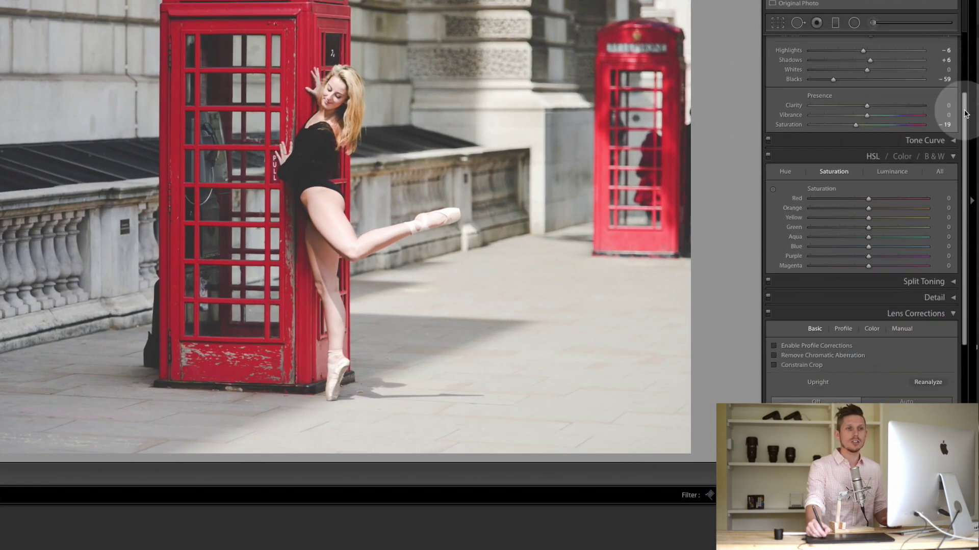
Step: In HSL Saturation, drag every colour slider from Red to Magenta down to −100
{"action": "left_click", "coordinate": [873, 156]}
{"action": "left_click", "coordinate": [873, 155]}
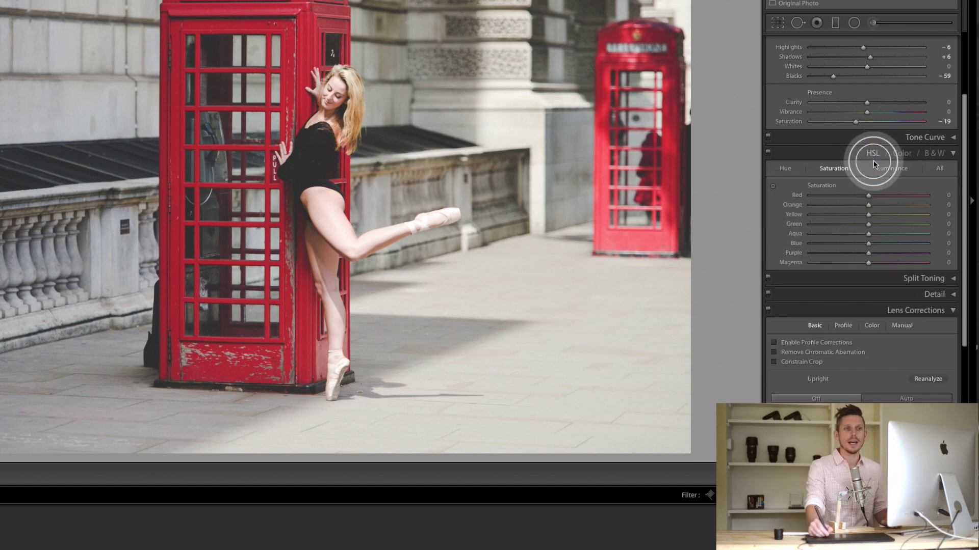
{"action": "left_click", "coordinate": [830, 171]}
{"action": "left_click", "coordinate": [832, 168]}
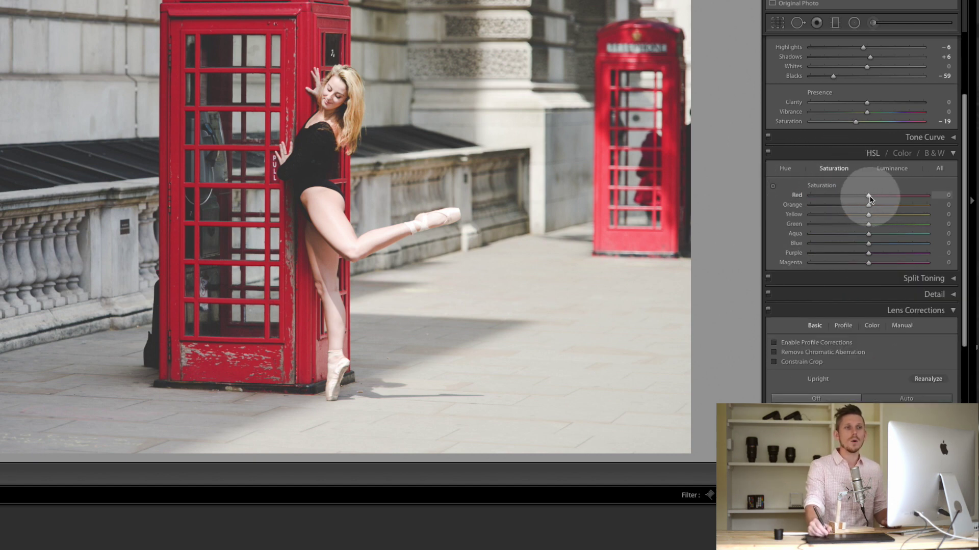
{"action": "left_click_drag", "start_coordinate": [870, 199], "coordinate": [782, 267]}
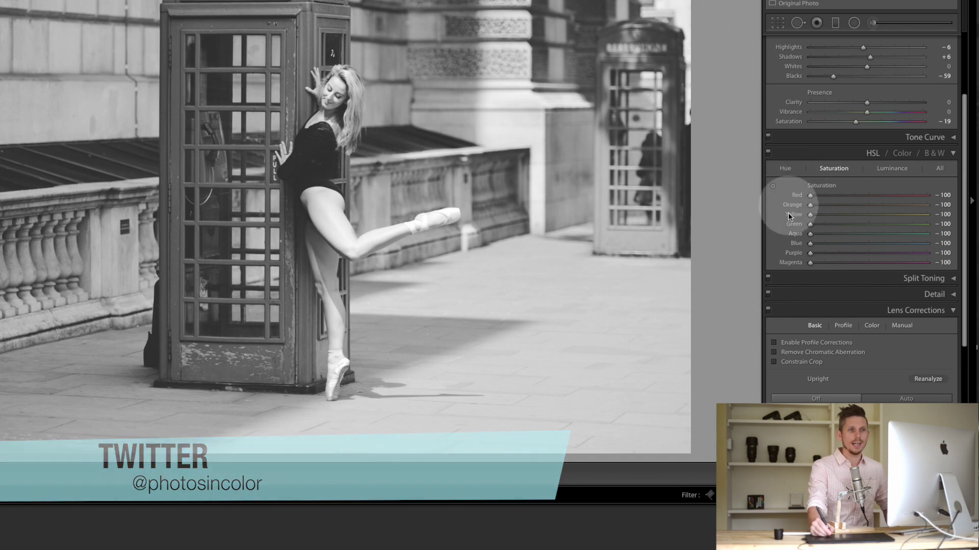
Step: Bring back the phone boxes' red, checking the face at 1:1, ending at Red −23, Orange −84
{"action": "left_click_drag", "start_coordinate": [814, 198], "coordinate": [869, 197]}
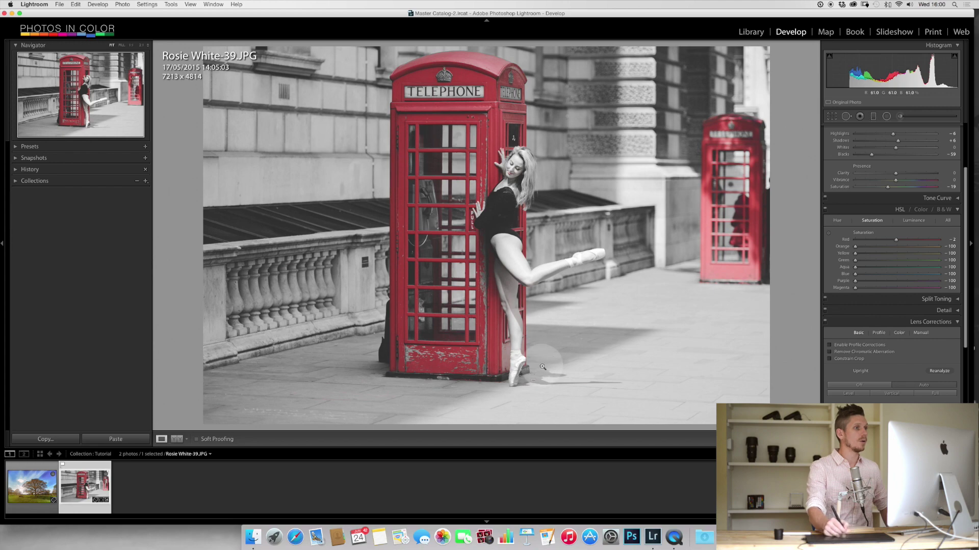
{"action": "left_click", "coordinate": [510, 181]}
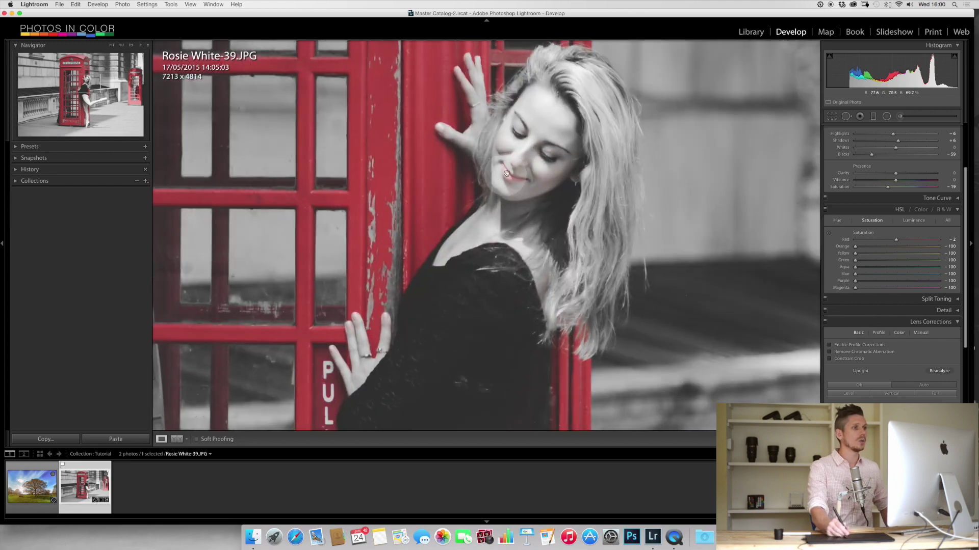
{"action": "left_click", "coordinate": [499, 186]}
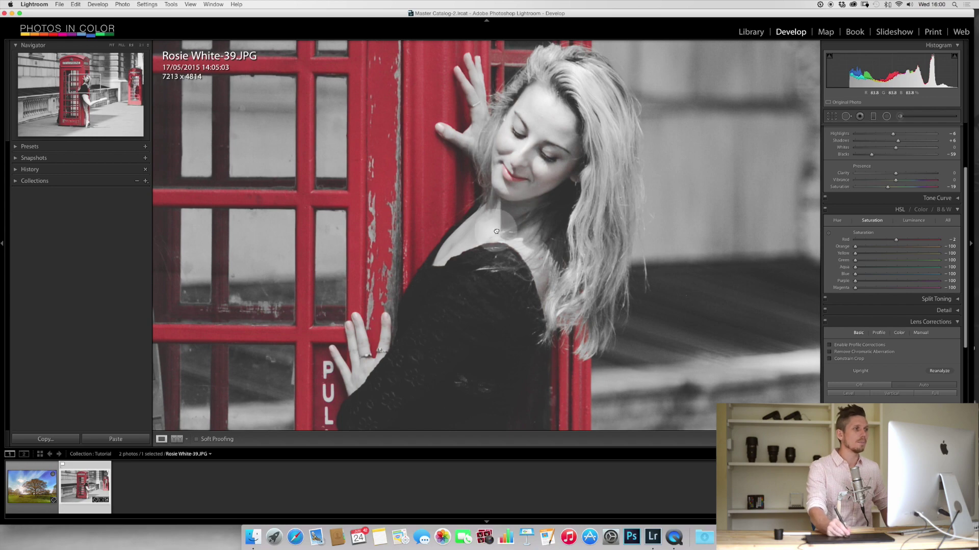
{"action": "left_click", "coordinate": [496, 252]}
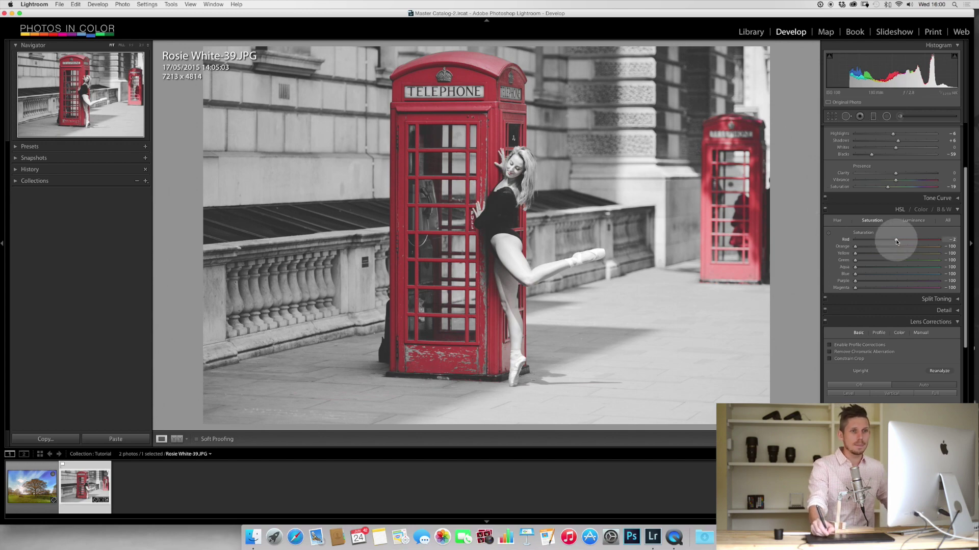
{"action": "left_click_drag", "start_coordinate": [896, 241], "coordinate": [867, 245]}
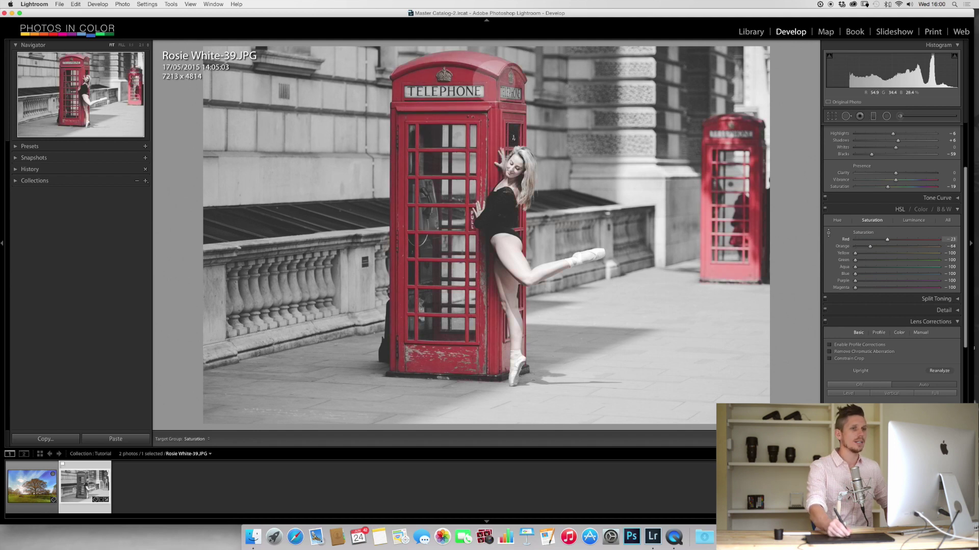
Step: Try desaturating the phone box on the photo, then reset Red and Orange saturation to 0
{"action": "left_click_drag", "start_coordinate": [497, 97], "coordinate": [499, 222]}
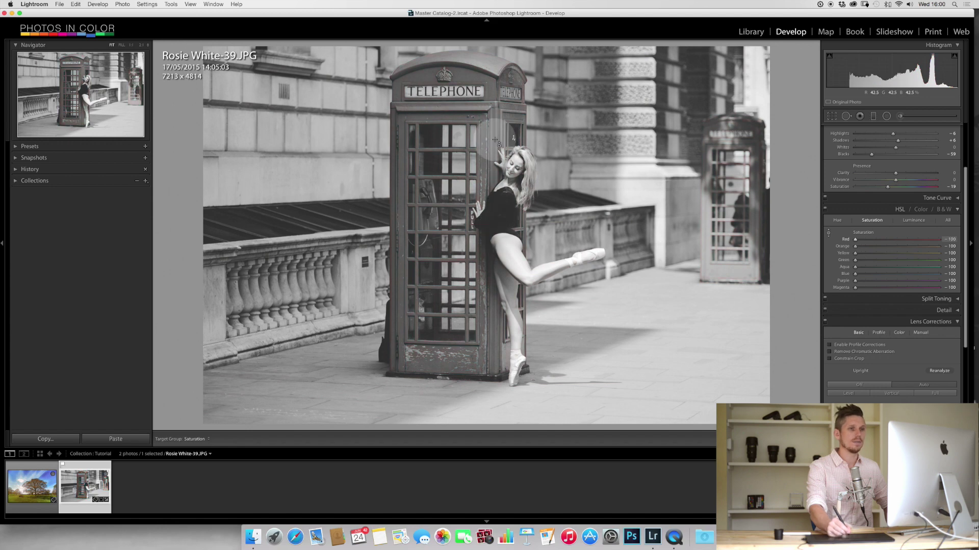
{"action": "double_click", "coordinate": [845, 240]}
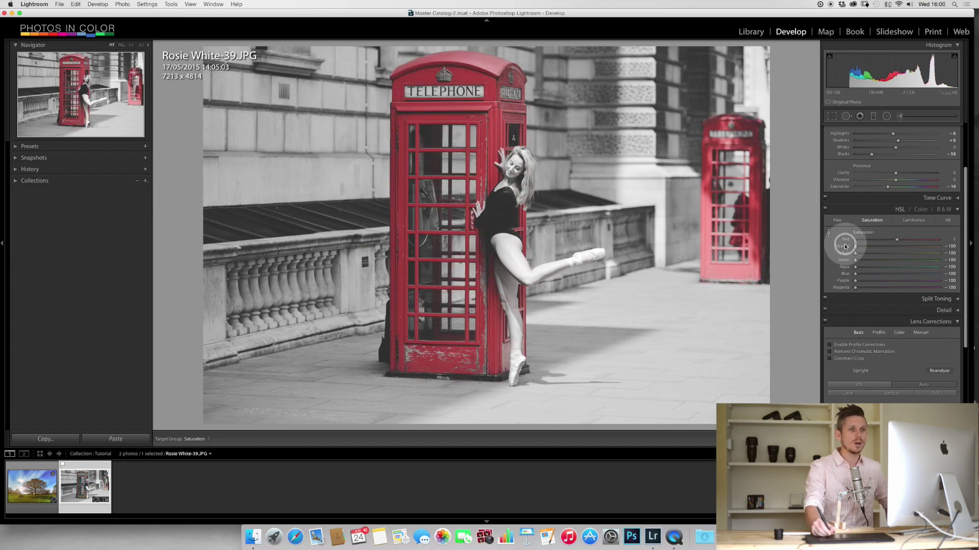
{"action": "double_click", "coordinate": [844, 247]}
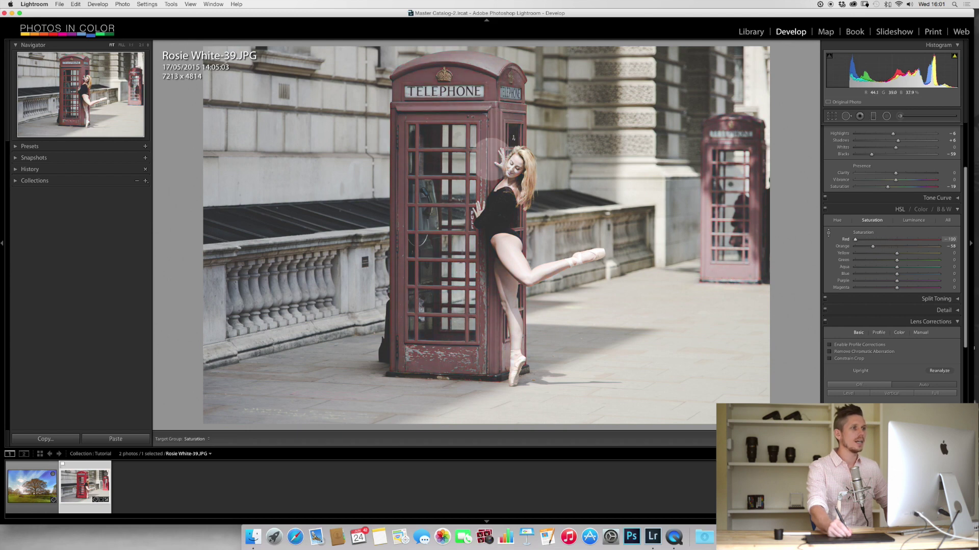
Step: Set Orange −26, Yellow −100, Green −42 and Red +50, then open the tree photo
{"action": "left_click_drag", "start_coordinate": [492, 178], "coordinate": [489, 301]}
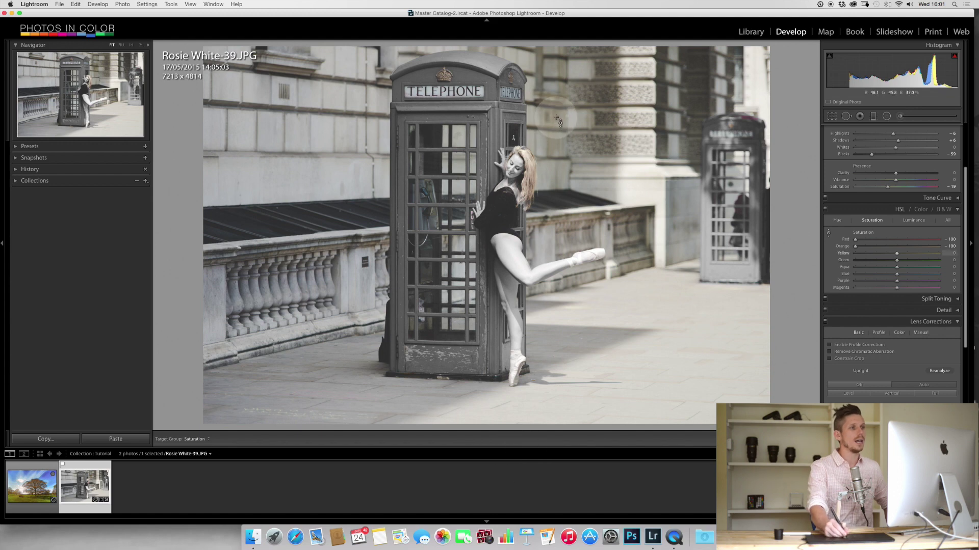
{"action": "left_click_drag", "start_coordinate": [556, 118], "coordinate": [549, 312]}
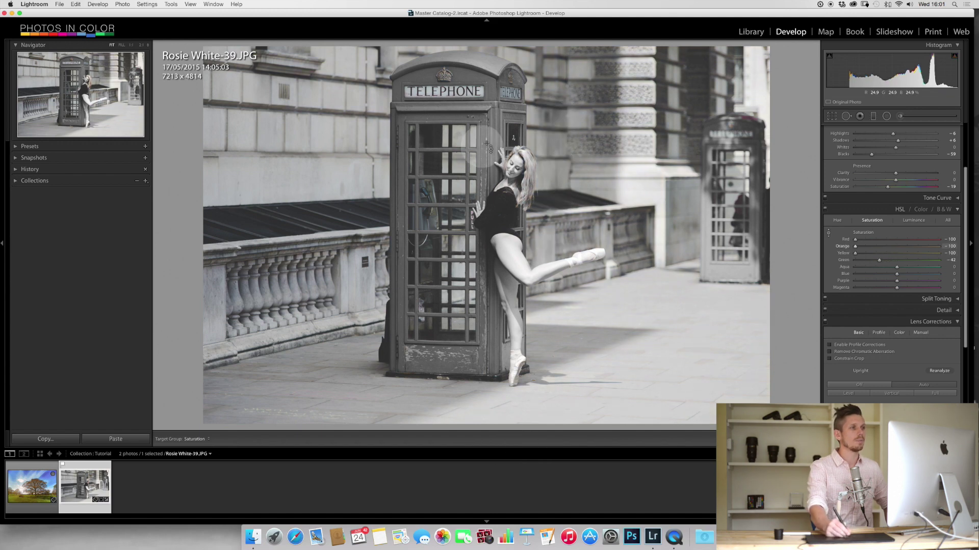
{"action": "left_click_drag", "start_coordinate": [491, 137], "coordinate": [459, 61]}
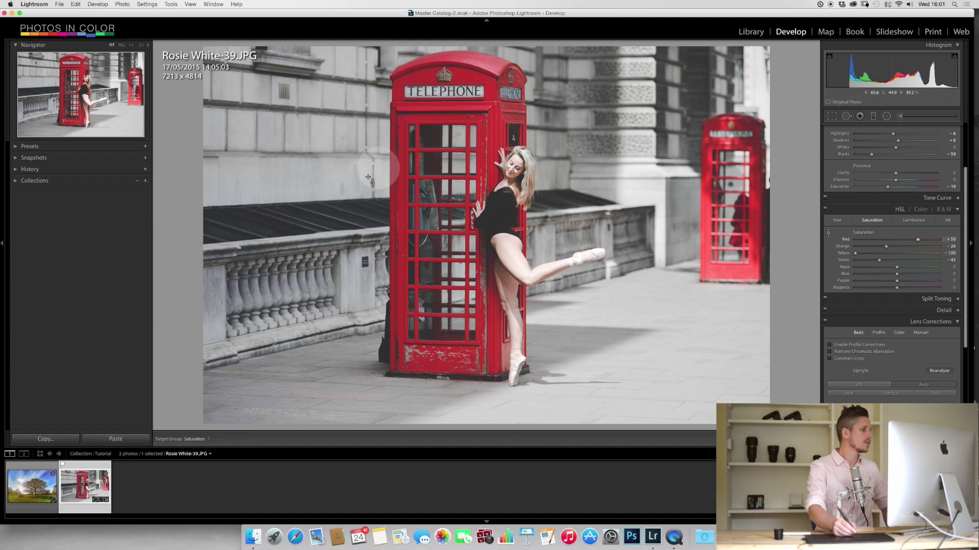
{"action": "left_click", "coordinate": [35, 490]}
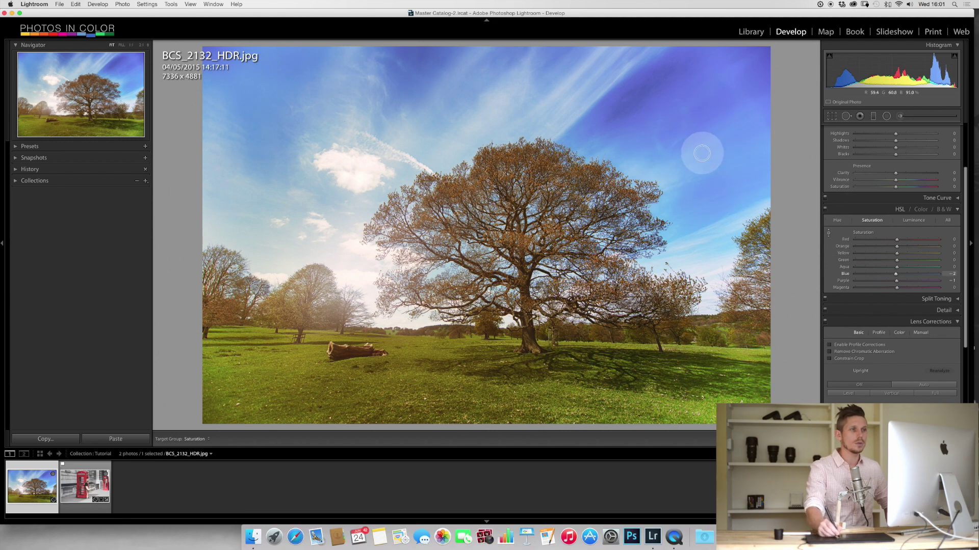
Step: Boost the sky's blue, then reset Purple and Blue saturation back to 0
{"action": "mouse_move", "coordinate": [700, 132]}
{"action": "left_mouse_down"}
{"action": "mouse_move", "coordinate": [703, 81]}
{"action": "mouse_move", "coordinate": [711, 233]}
{"action": "mouse_move", "coordinate": [721, 158]}
{"action": "mouse_move", "coordinate": [715, 190]}
{"action": "mouse_move", "coordinate": [701, 148]}
{"action": "left_mouse_up"}
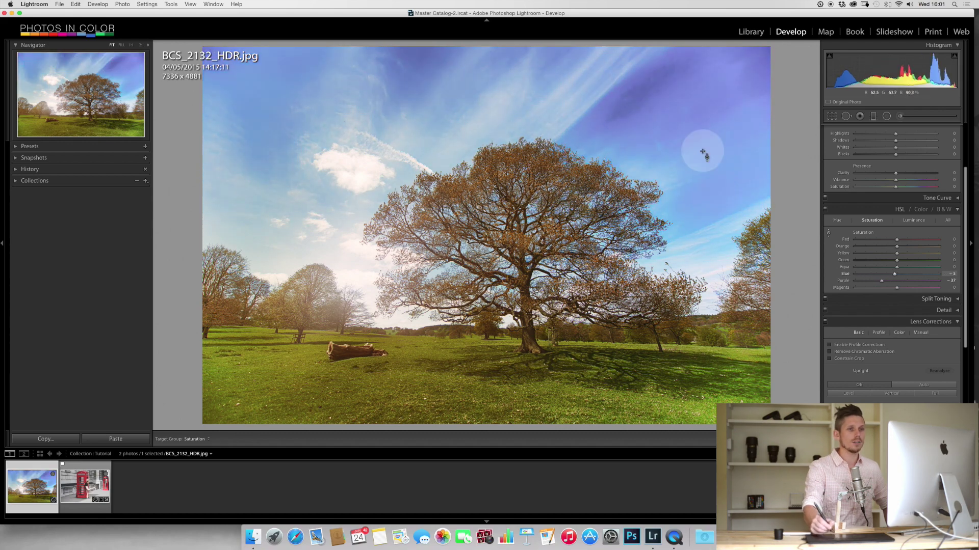
{"action": "left_click", "coordinate": [897, 280]}
{"action": "left_click", "coordinate": [896, 275]}
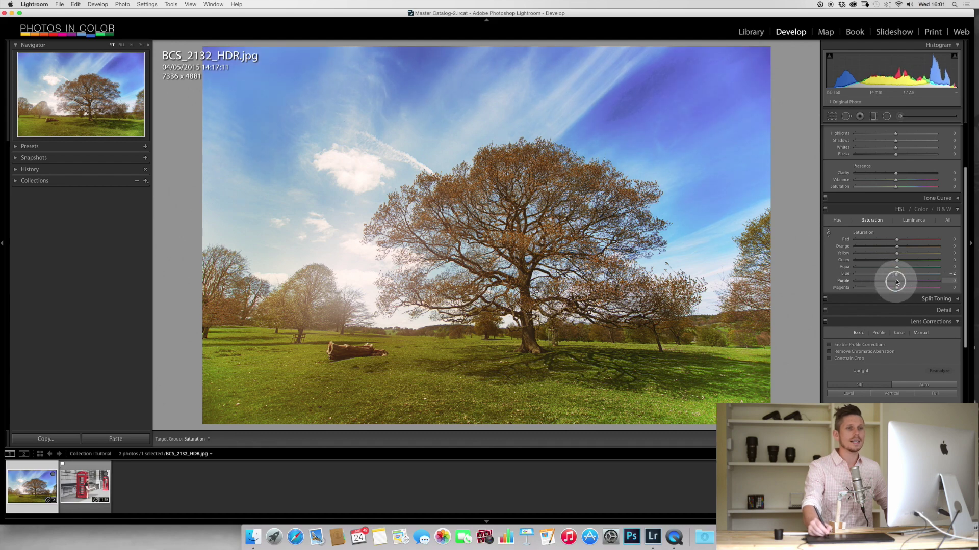
{"action": "double_click", "coordinate": [896, 275]}
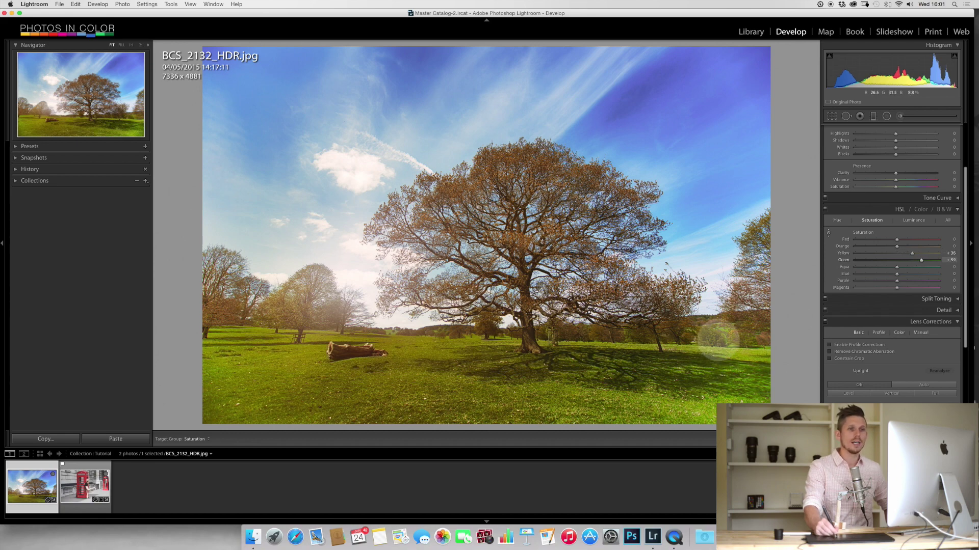
{"action": "left_click_drag", "start_coordinate": [717, 317], "coordinate": [720, 386]}
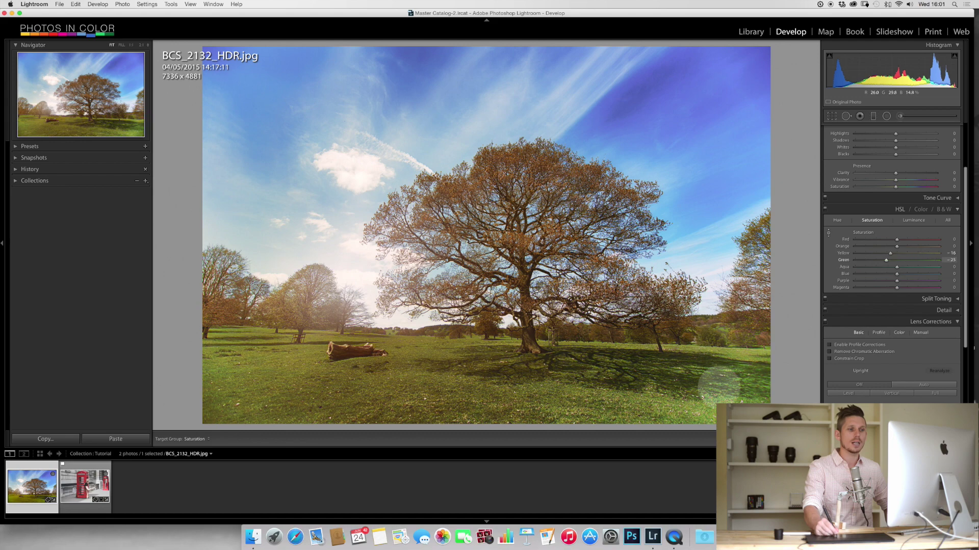
{"action": "left_click_drag", "start_coordinate": [711, 434], "coordinate": [720, 393]}
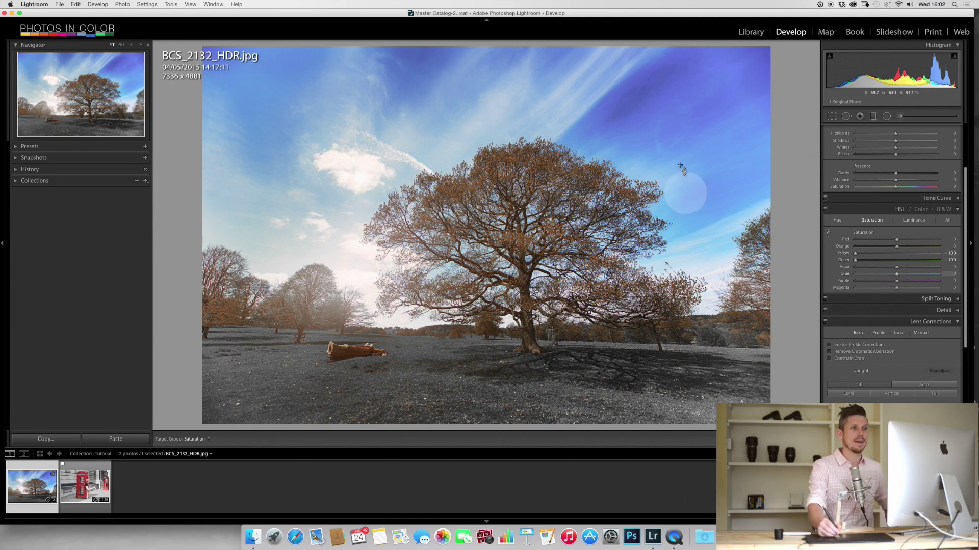
{"action": "left_click_drag", "start_coordinate": [704, 103], "coordinate": [712, 217]}
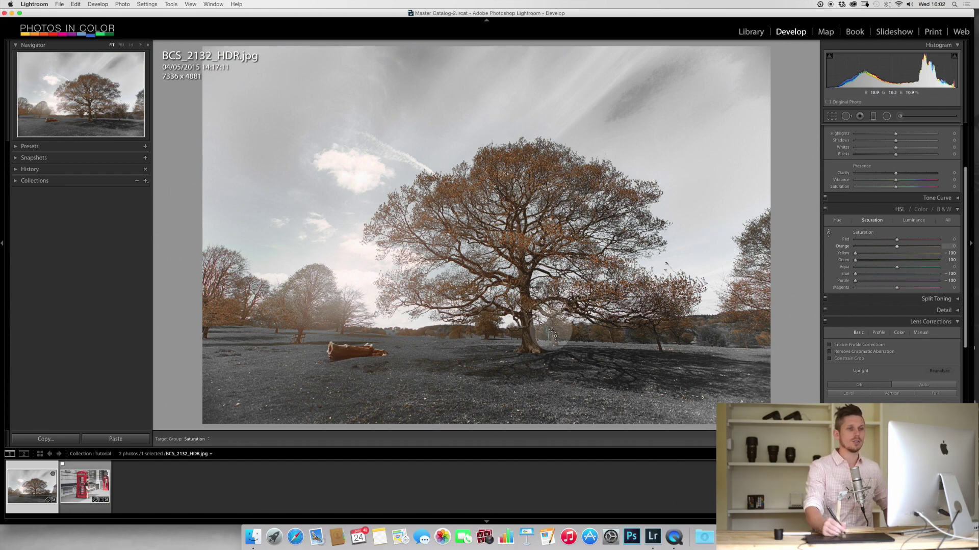
{"action": "left_click", "coordinate": [81, 486]}
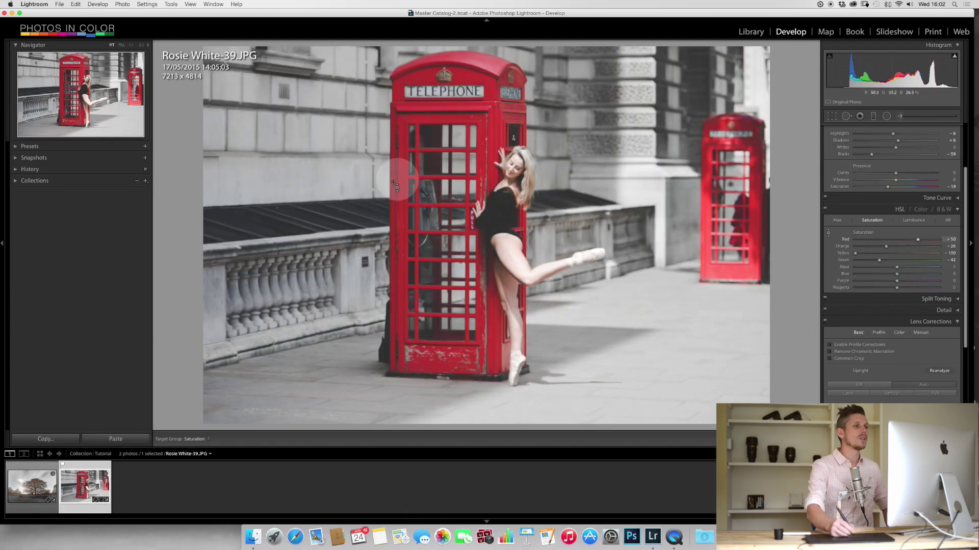
Step: Reset Red, then take Yellow–Magenta to −100, Orange to −83 and Red to about −28
{"action": "double_click", "coordinate": [845, 239]}
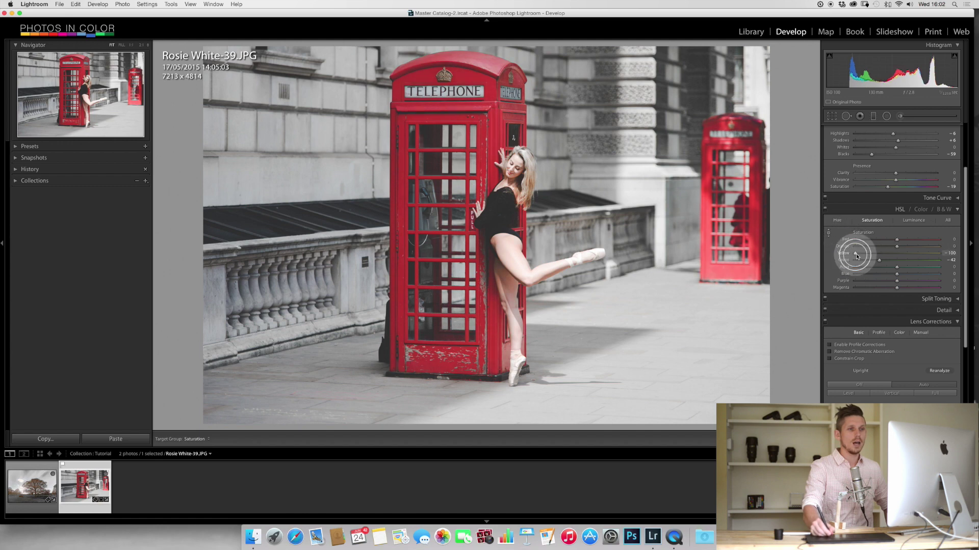
{"action": "left_click_drag", "start_coordinate": [878, 260], "coordinate": [831, 262]}
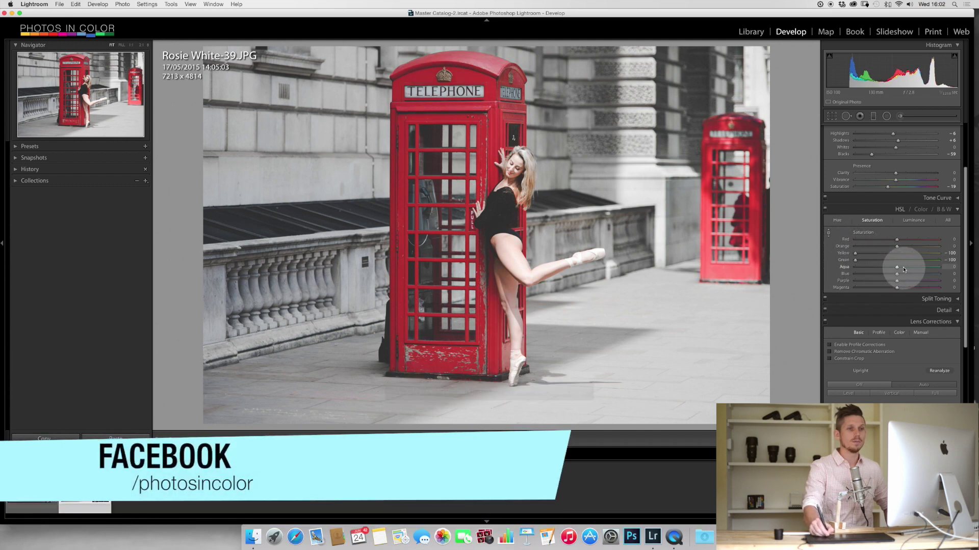
{"action": "left_click_drag", "start_coordinate": [897, 267], "coordinate": [815, 273]}
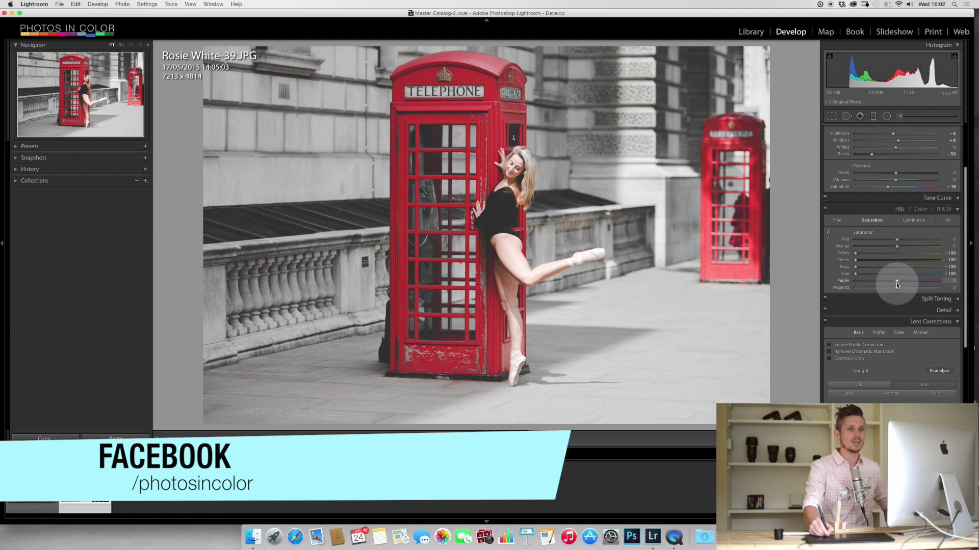
{"action": "left_click_drag", "start_coordinate": [897, 285], "coordinate": [813, 281]}
{"action": "left_click_drag", "start_coordinate": [895, 287], "coordinate": [786, 287]}
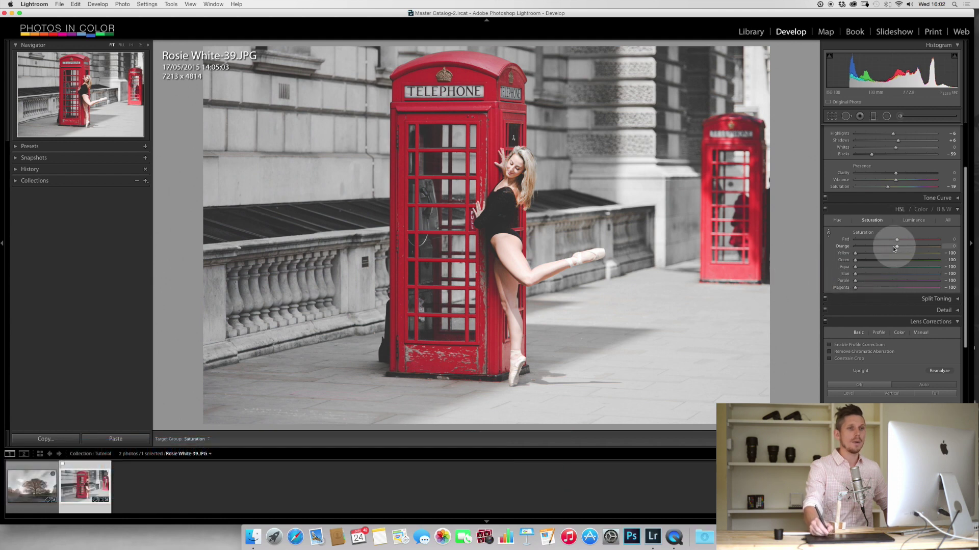
{"action": "left_click_drag", "start_coordinate": [887, 249], "coordinate": [800, 248]}
{"action": "left_click_drag", "start_coordinate": [896, 241], "coordinate": [830, 243]}
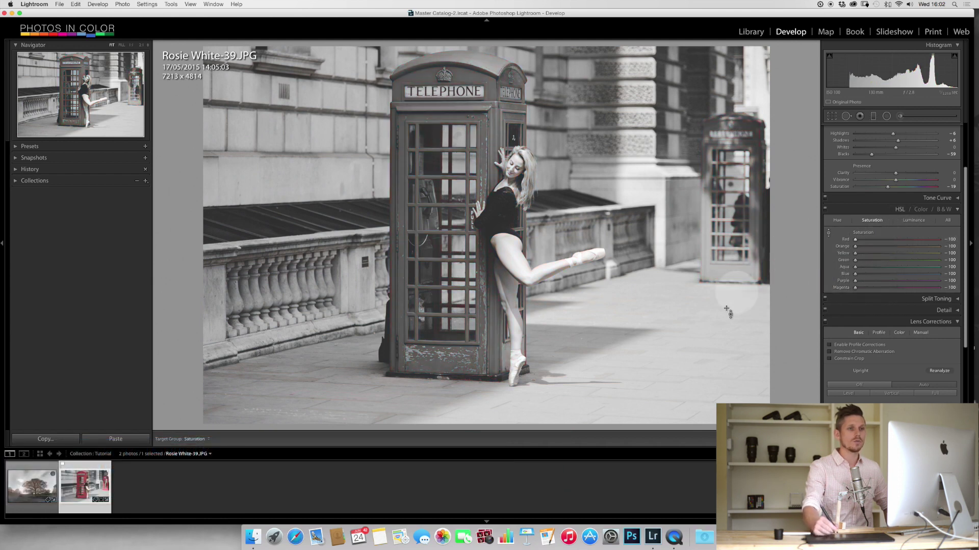
Step: Set Red saturation back to 0 and Orange to −100, then zoom in on the dancer's face
{"action": "left_click_drag", "start_coordinate": [402, 169], "coordinate": [412, 112]}
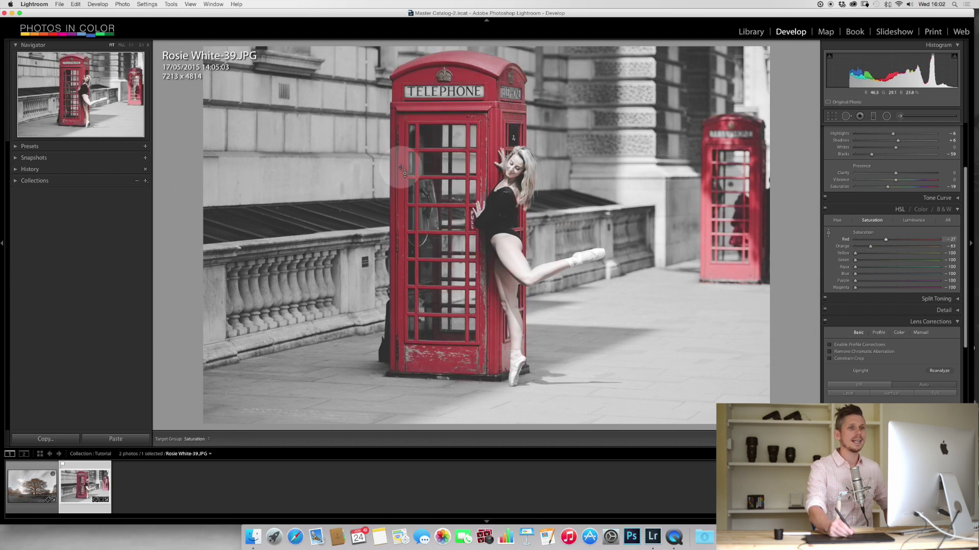
{"action": "double_click", "coordinate": [887, 241]}
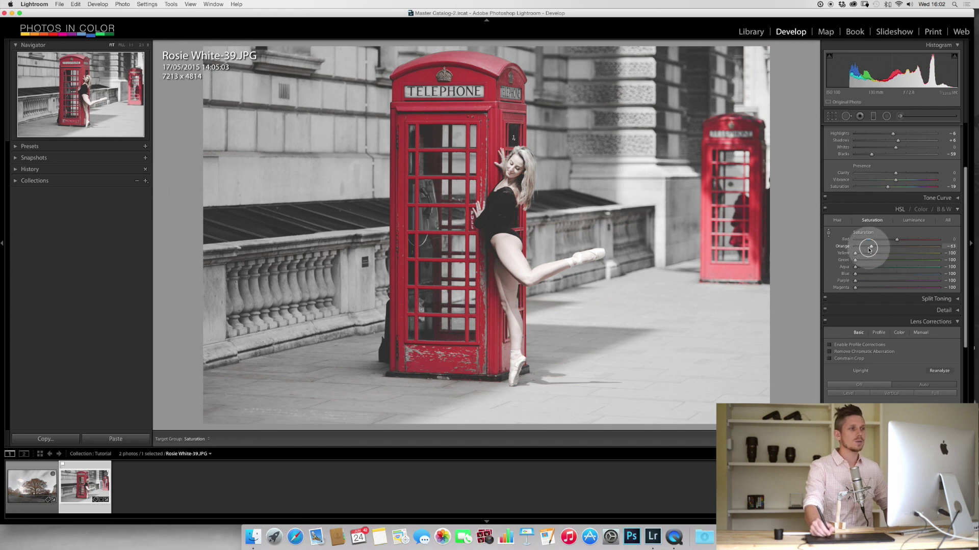
{"action": "left_click_drag", "start_coordinate": [870, 248], "coordinate": [814, 248]}
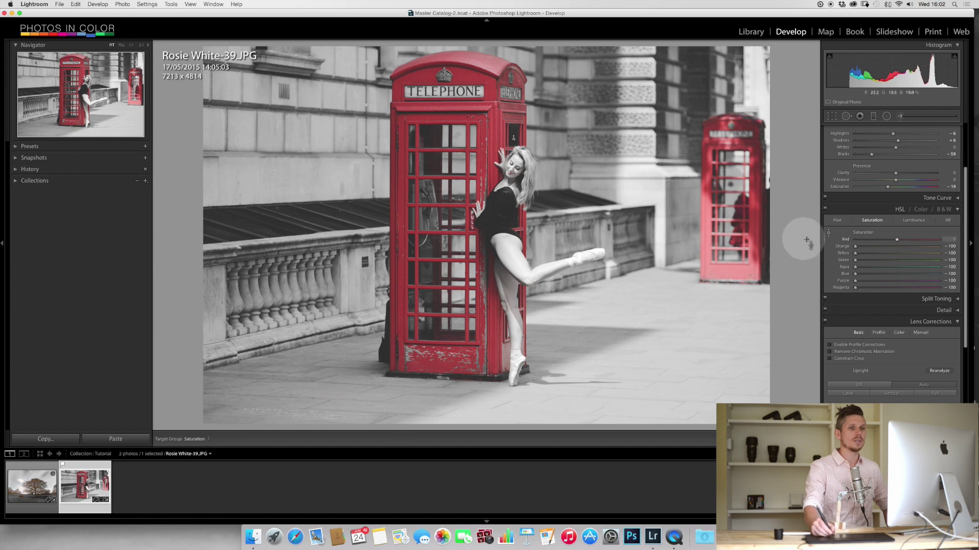
{"action": "left_click_drag", "start_coordinate": [867, 249], "coordinate": [900, 249]}
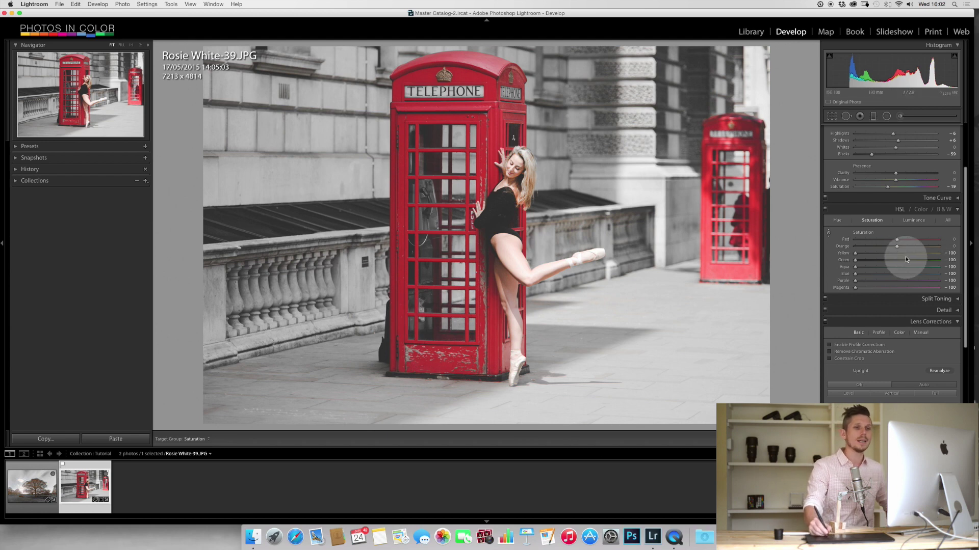
{"action": "left_click_drag", "start_coordinate": [897, 248], "coordinate": [856, 247]}
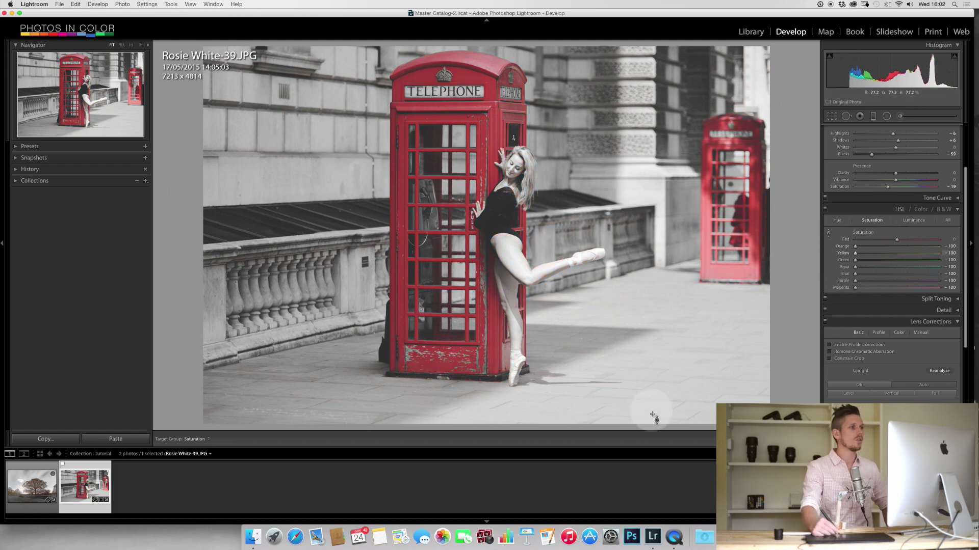
{"action": "left_click", "coordinate": [829, 233]}
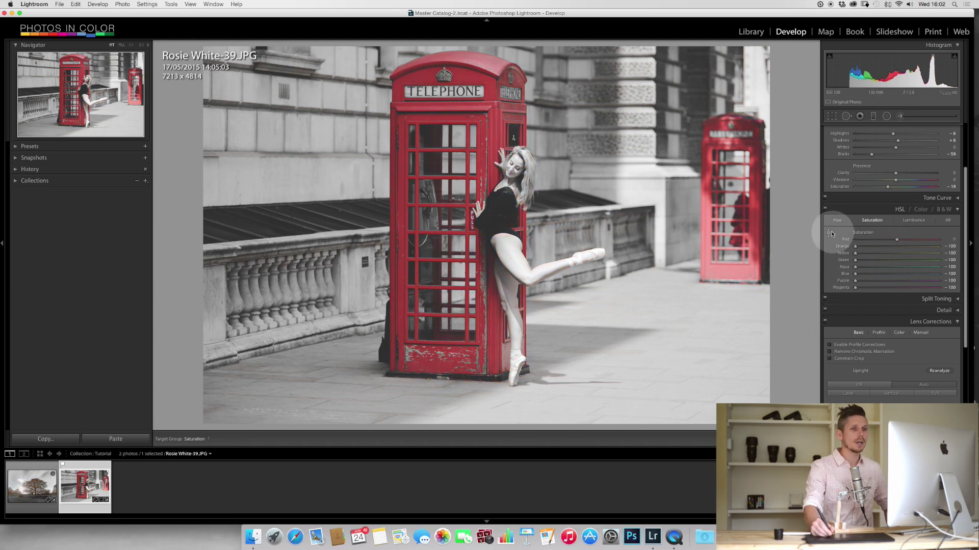
{"action": "left_click", "coordinate": [510, 176]}
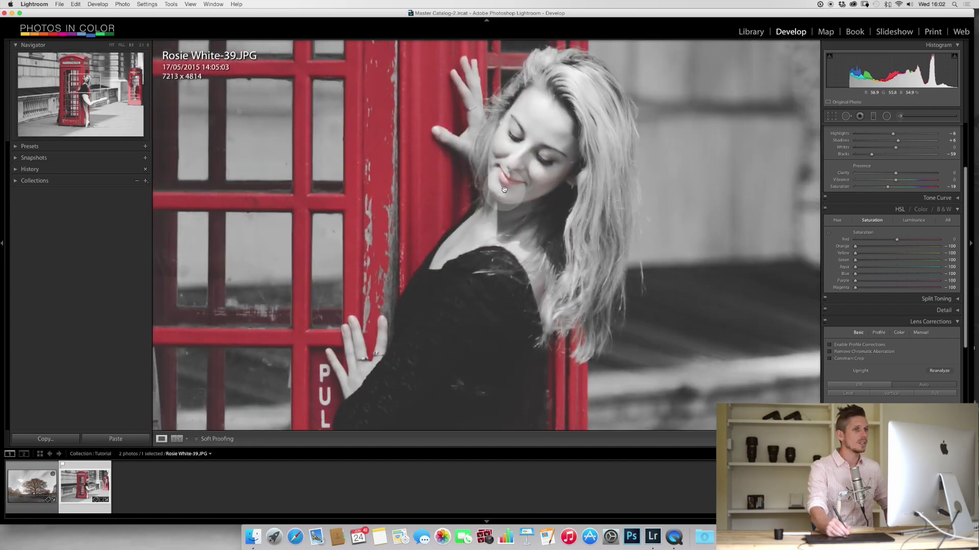
Step: Set up an Adjustment Brush with no tint colour and Saturation −100
{"action": "left_click", "coordinate": [901, 117]}
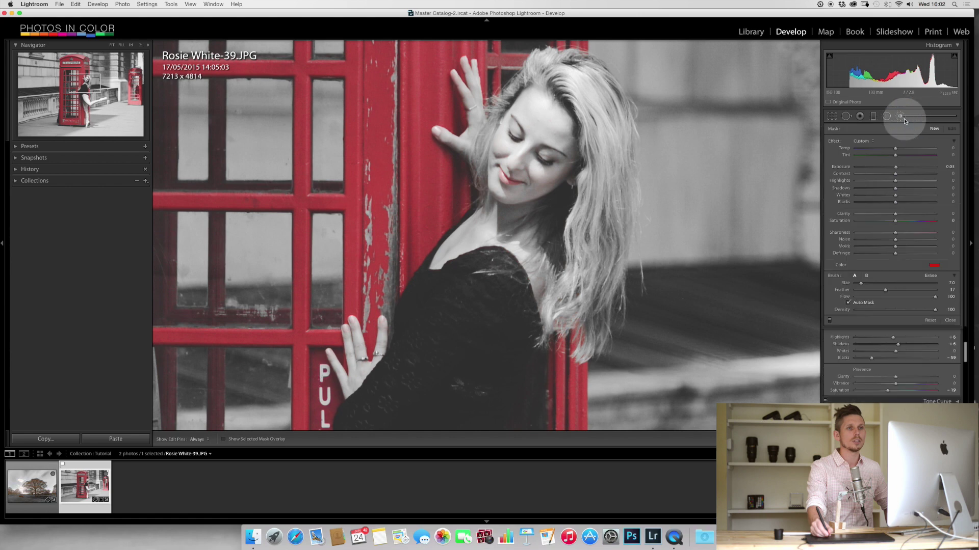
{"action": "left_click", "coordinate": [939, 266]}
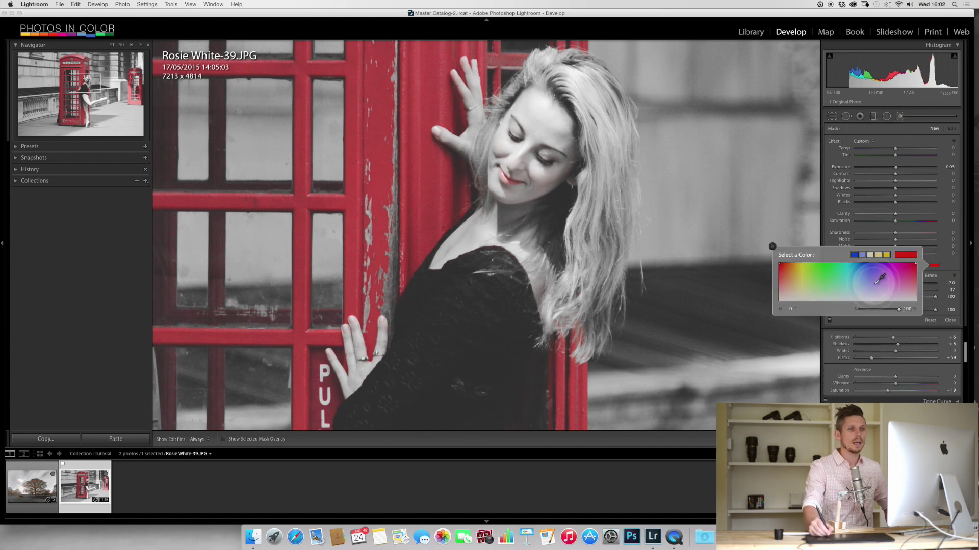
{"action": "left_click_drag", "start_coordinate": [873, 283], "coordinate": [873, 318]}
{"action": "left_click", "coordinate": [940, 252]}
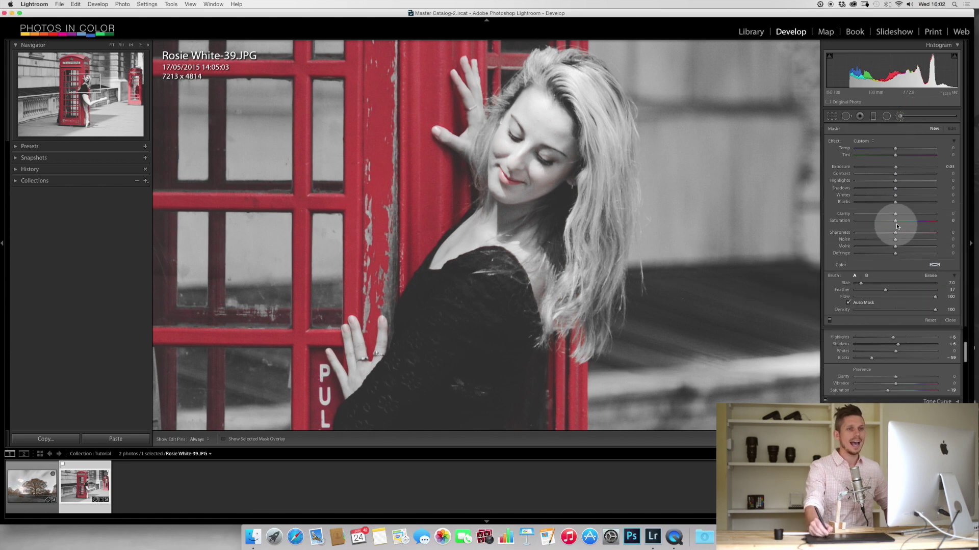
{"action": "left_click_drag", "start_coordinate": [882, 224], "coordinate": [824, 220]}
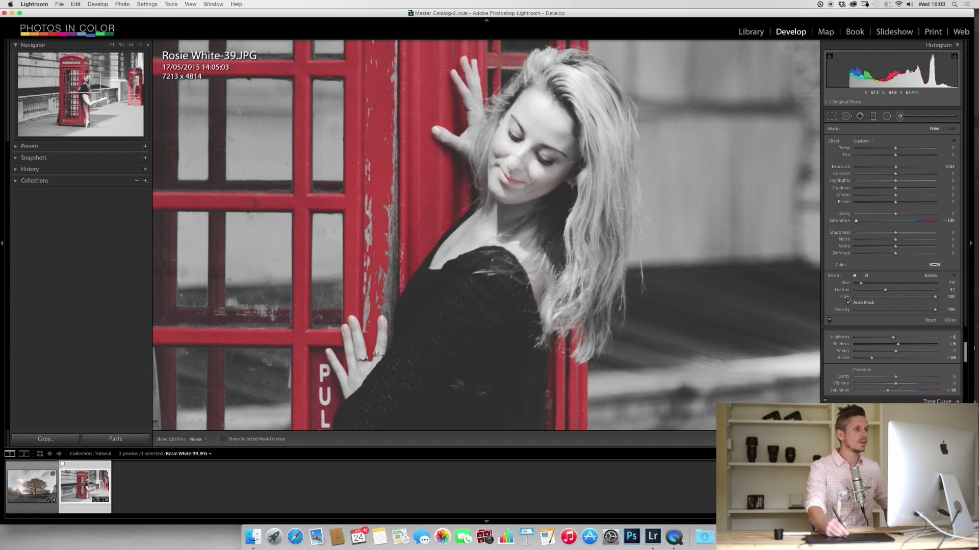
Step: Paint the desaturation over the dancer's face and turn Auto Mask off
{"action": "mouse_move", "coordinate": [507, 172]}
{"action": "left_mouse_down"}
{"action": "mouse_move", "coordinate": [515, 128]}
{"action": "mouse_move", "coordinate": [634, 165]}
{"action": "mouse_move", "coordinate": [661, 196]}
{"action": "left_mouse_up"}
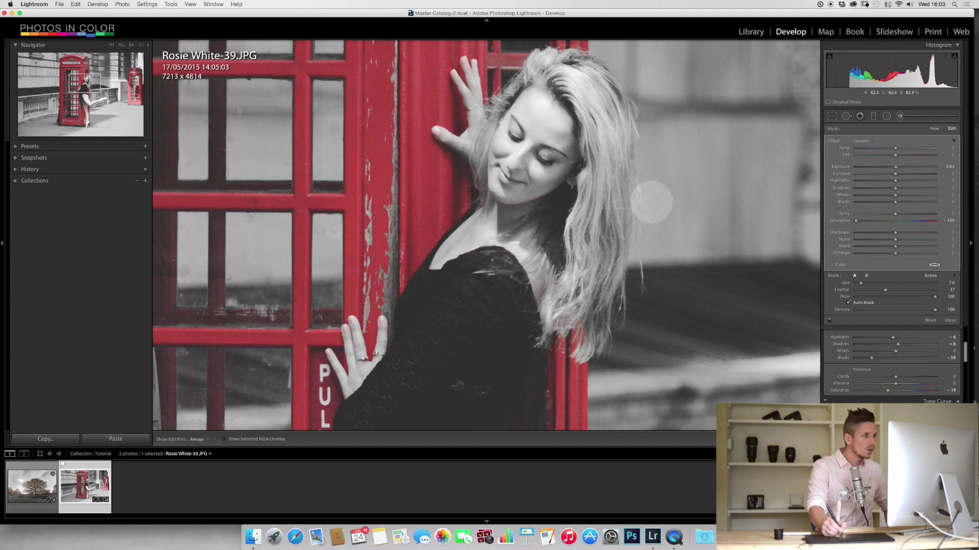
{"action": "left_click", "coordinate": [508, 174]}
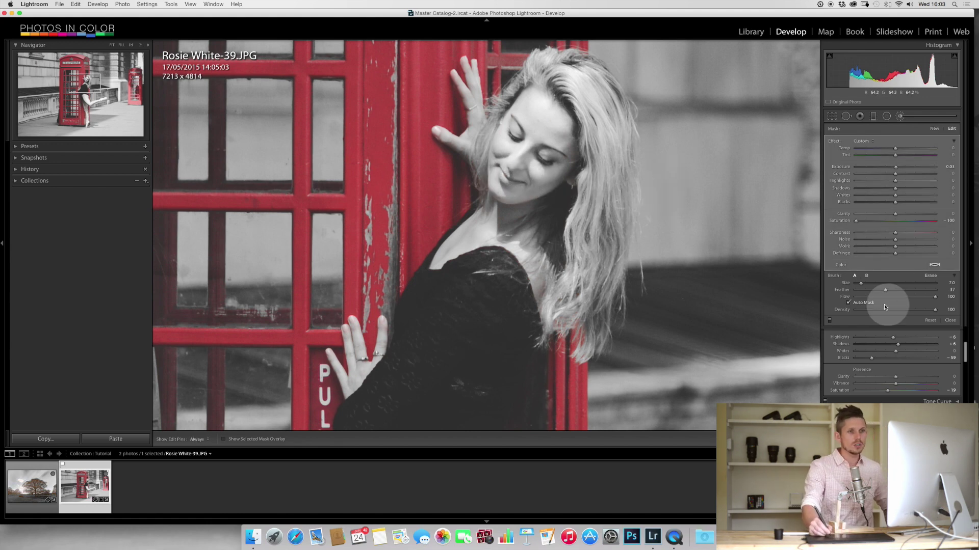
{"action": "key", "text": "h"}
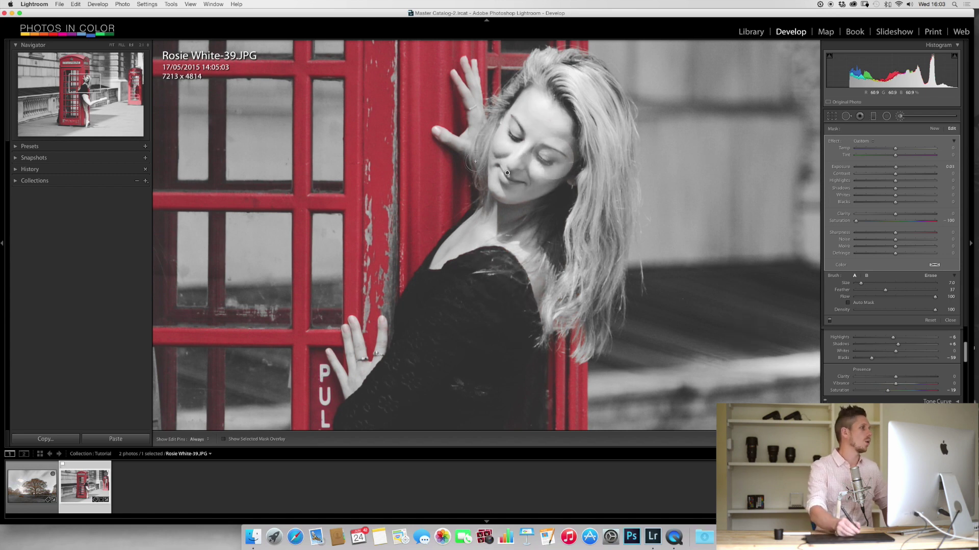
{"action": "key", "text": "h"}
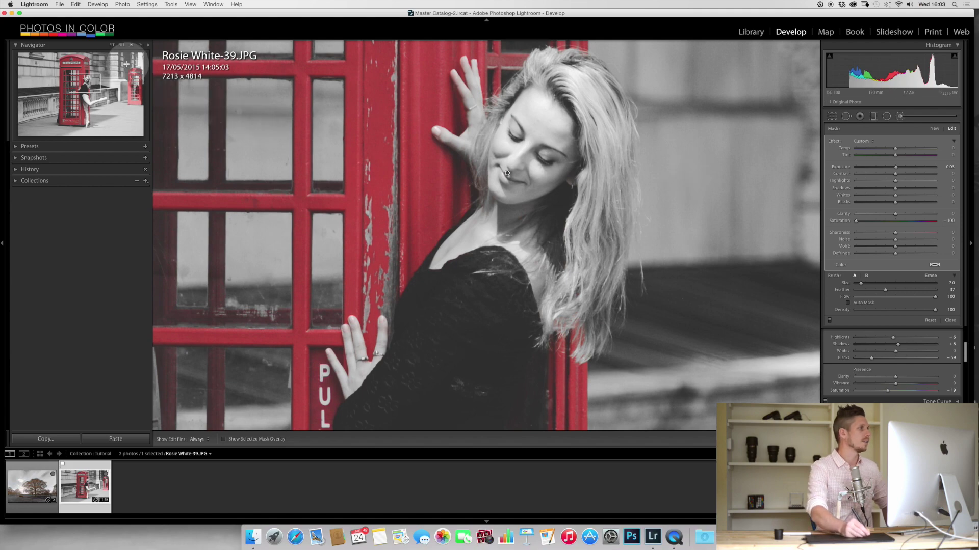
Step: Fit the photo in view and brush the distant right-hand phone box grey
{"action": "left_click", "coordinate": [112, 45]}
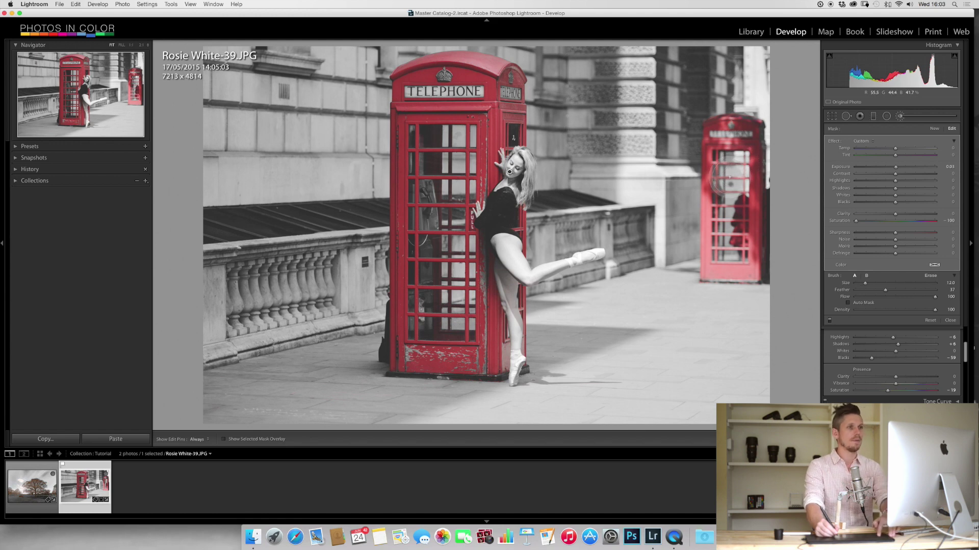
{"action": "key", "text": "h"}
{"action": "mouse_move", "coordinate": [725, 172]}
{"action": "left_mouse_down"}
{"action": "mouse_move", "coordinate": [728, 144]}
{"action": "mouse_move", "coordinate": [711, 124]}
{"action": "mouse_move", "coordinate": [717, 286]}
{"action": "mouse_move", "coordinate": [707, 178]}
{"action": "mouse_move", "coordinate": [708, 248]}
{"action": "mouse_move", "coordinate": [732, 278]}
{"action": "mouse_move", "coordinate": [740, 106]}
{"action": "mouse_move", "coordinate": [763, 148]}
{"action": "mouse_move", "coordinate": [760, 238]}
{"action": "left_mouse_up"}
{"action": "key", "text": "h"}
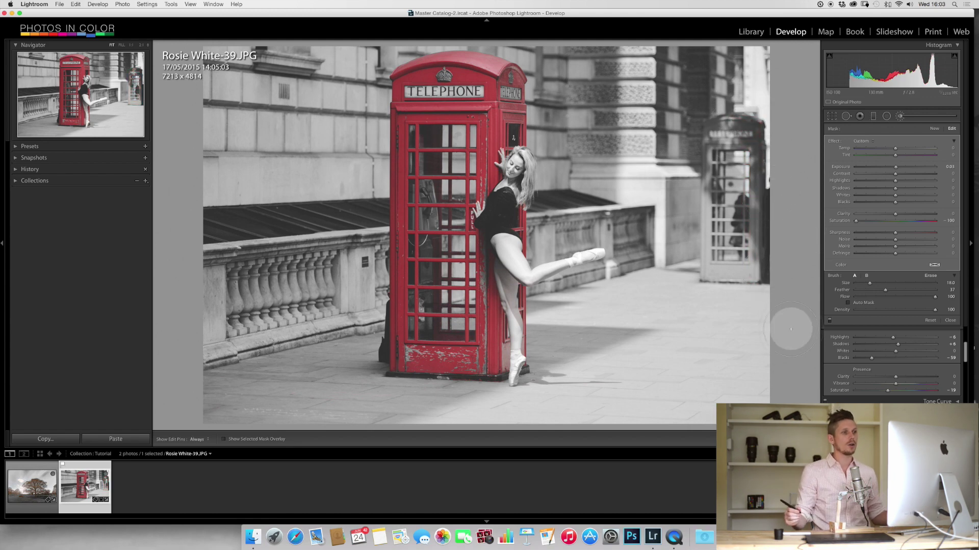